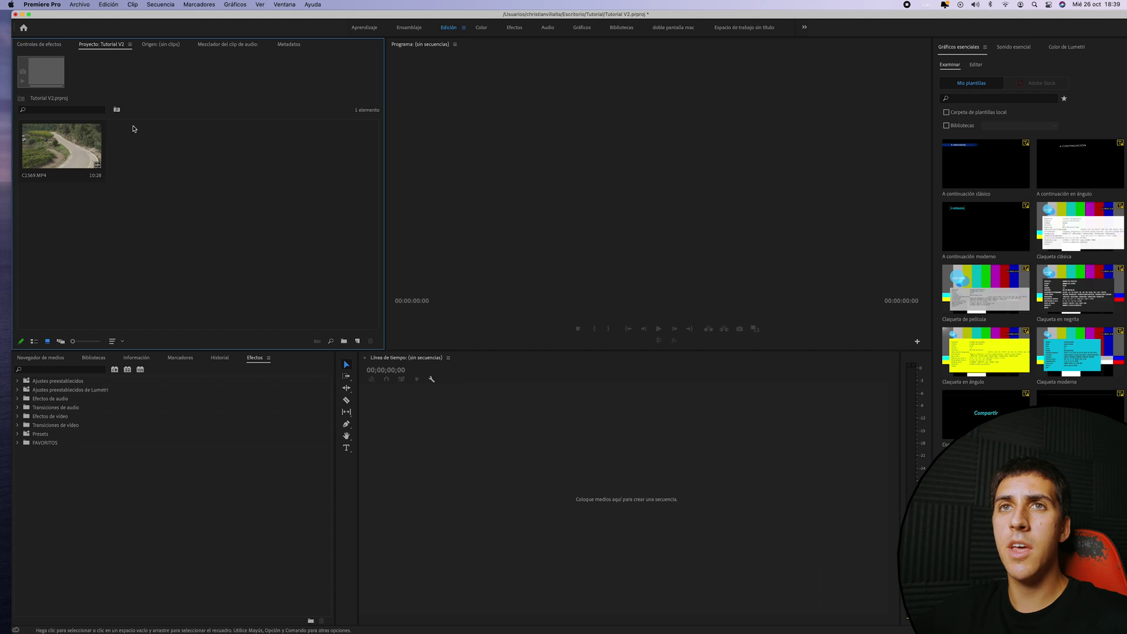
# - Select the C1569.MP4 rally clip in the Project panel
pyautogui.click(62, 150)
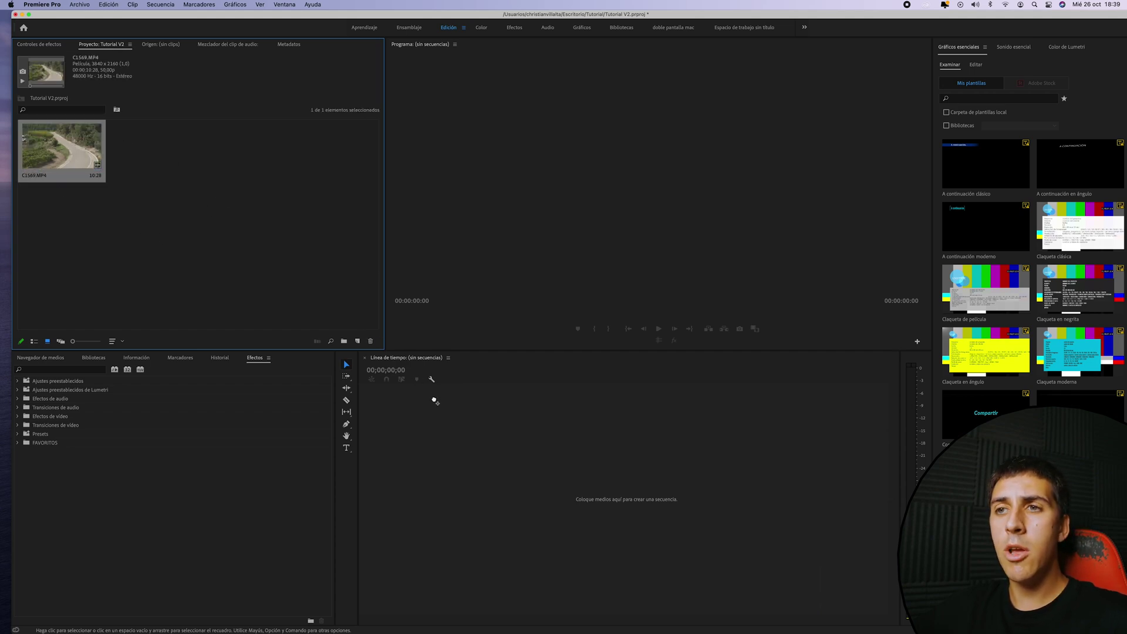
# - Create the C1569 sequence from the clip, mute audio track A1, and scrub to the rally car
pyautogui.moveTo(387, 348); pyautogui.dragTo(430, 425)
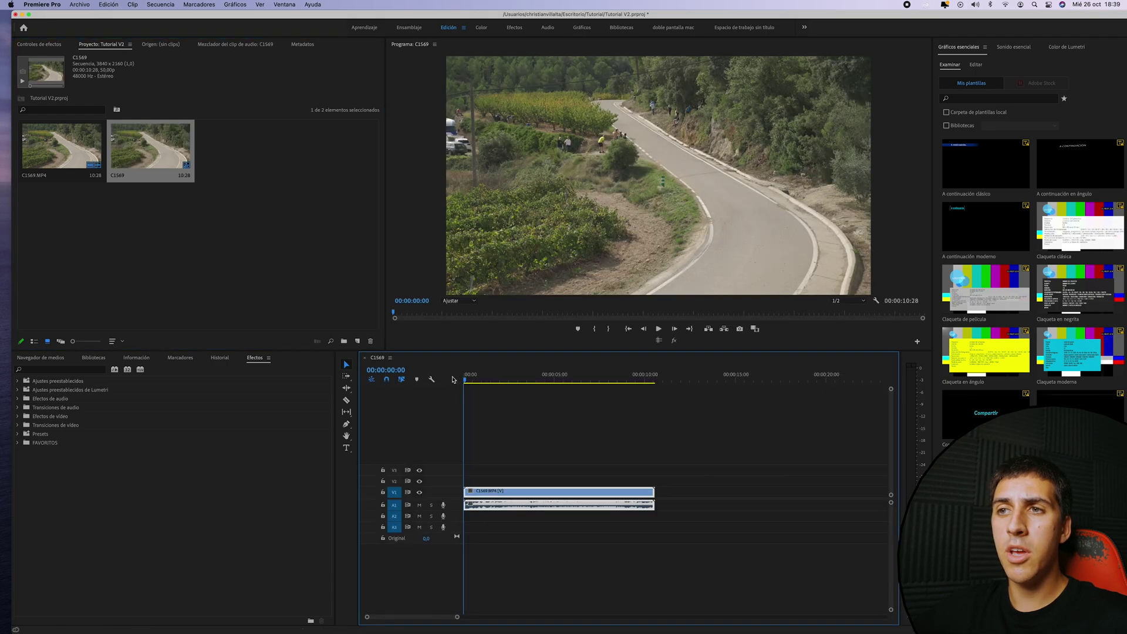
pyautogui.click(419, 505)
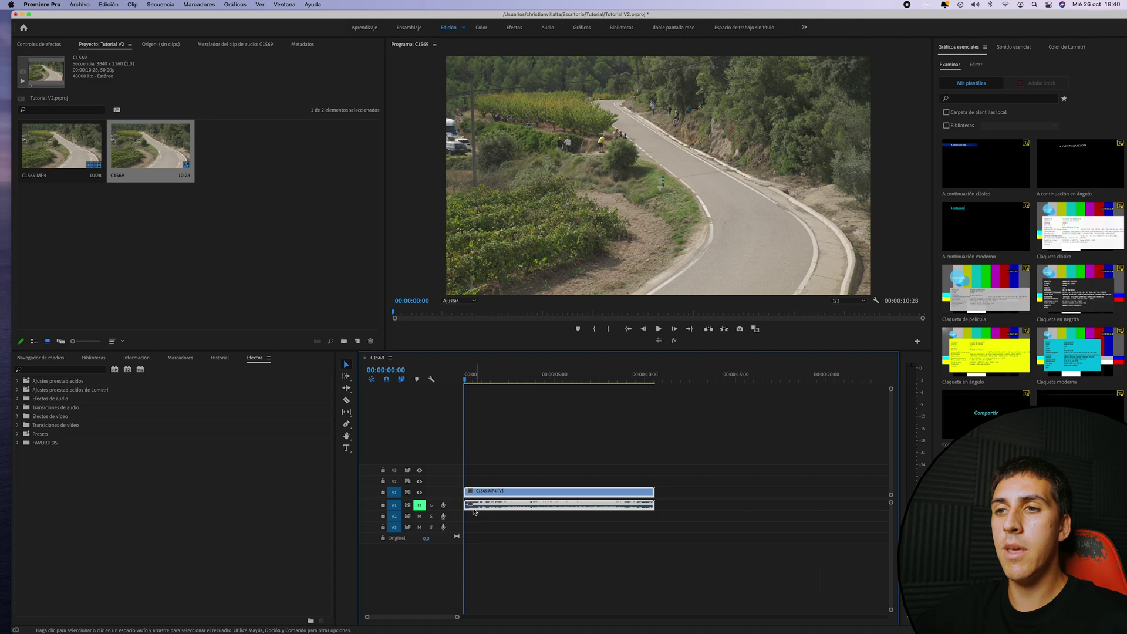
pyautogui.moveTo(526, 380)
pyautogui.mouseDown()
pyautogui.moveTo(598, 392)
pyautogui.moveTo(582, 392)
pyautogui.mouseUp()
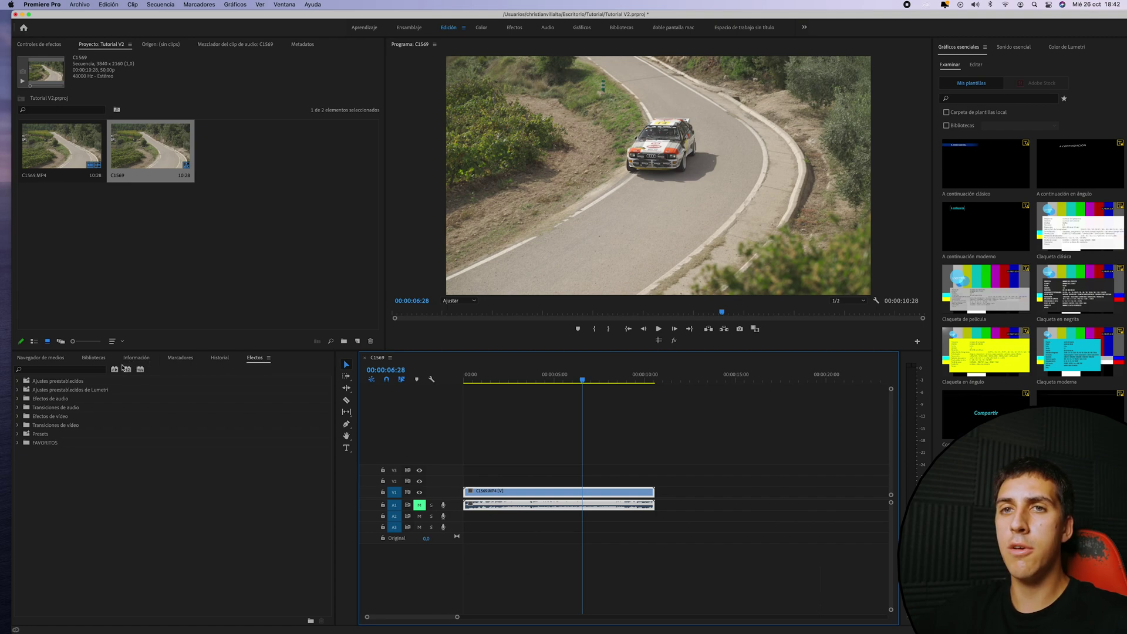
# - Find the 'blanco y negro' effect and apply Blanco y negro to the V1 clip, then scrub to check
pyautogui.click(100, 369)
pyautogui.write('blanco y negro')
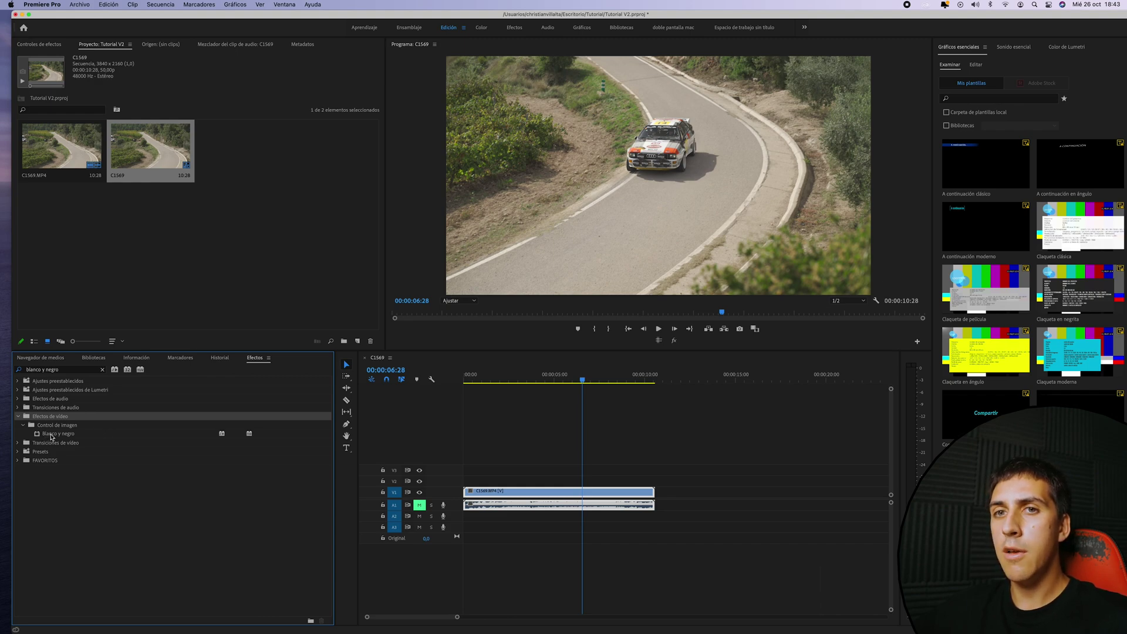
pyautogui.click(51, 436)
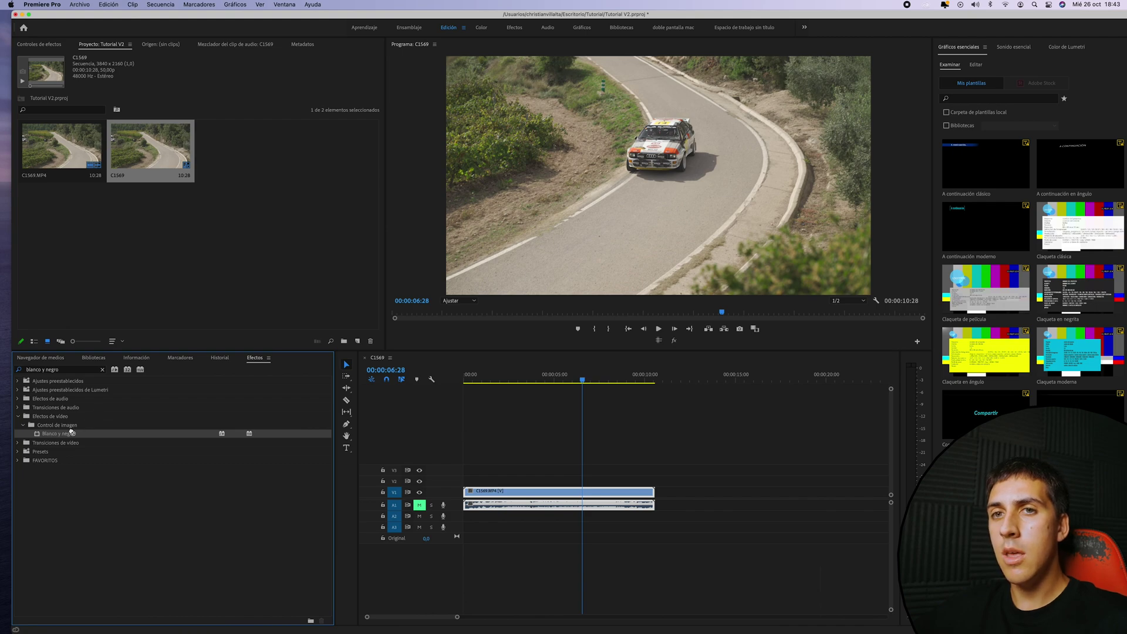
pyautogui.moveTo(68, 429)
pyautogui.mouseDown()
pyautogui.moveTo(506, 464)
pyautogui.moveTo(528, 492)
pyautogui.mouseUp()
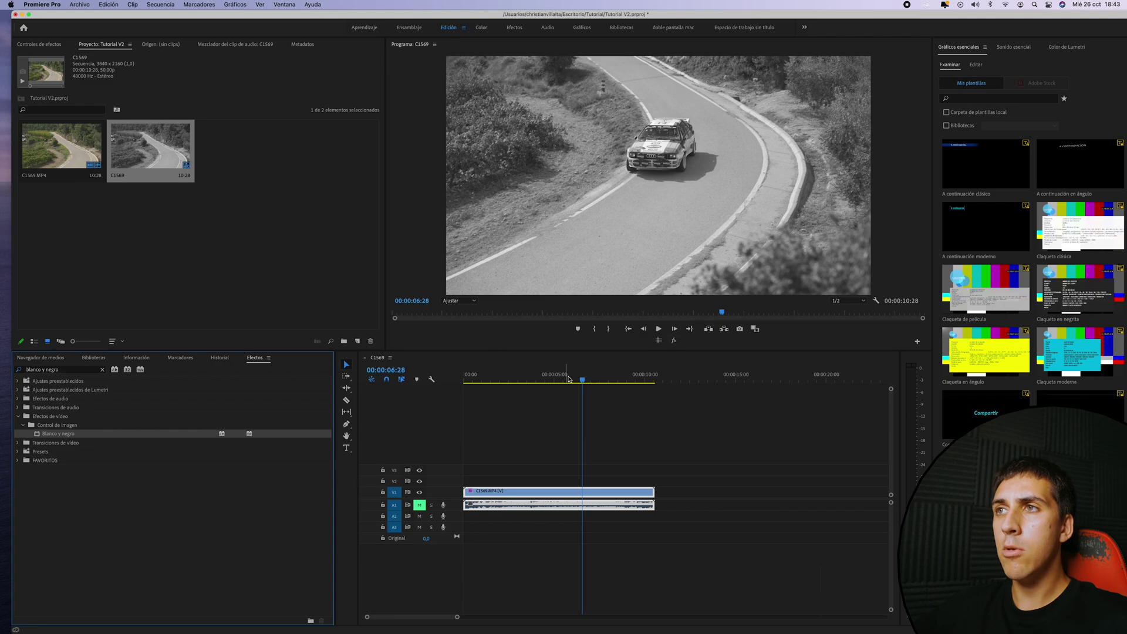
pyautogui.moveTo(568, 379); pyautogui.dragTo(584, 380)
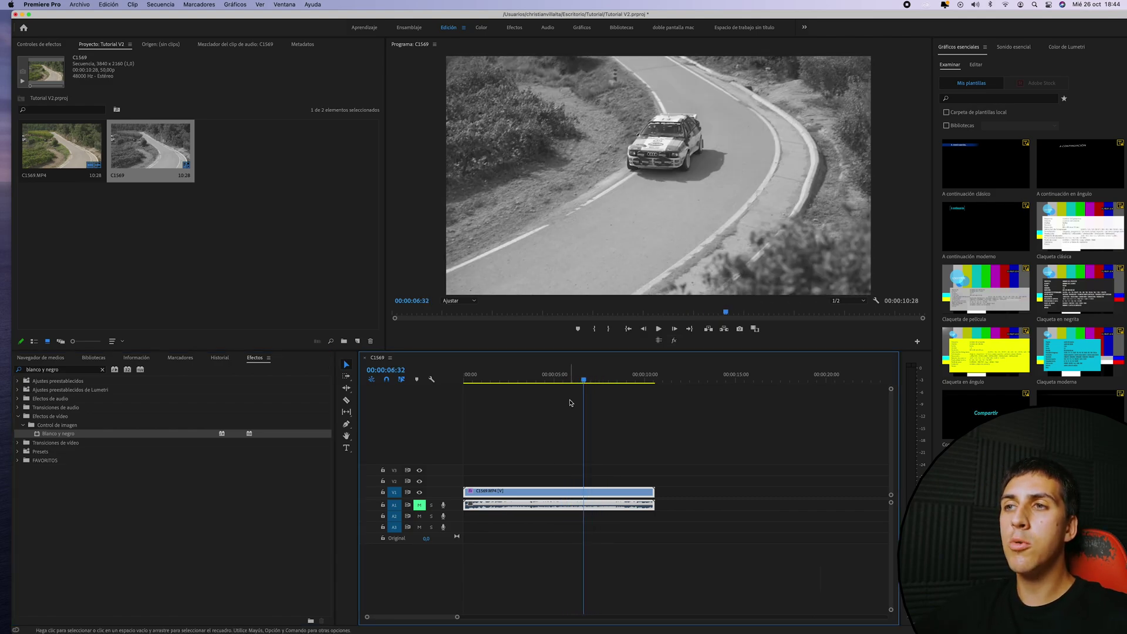
# - Undo the Blanco y negro effect and bring up the Color de Lumetri panel
pyautogui.press('super+z')
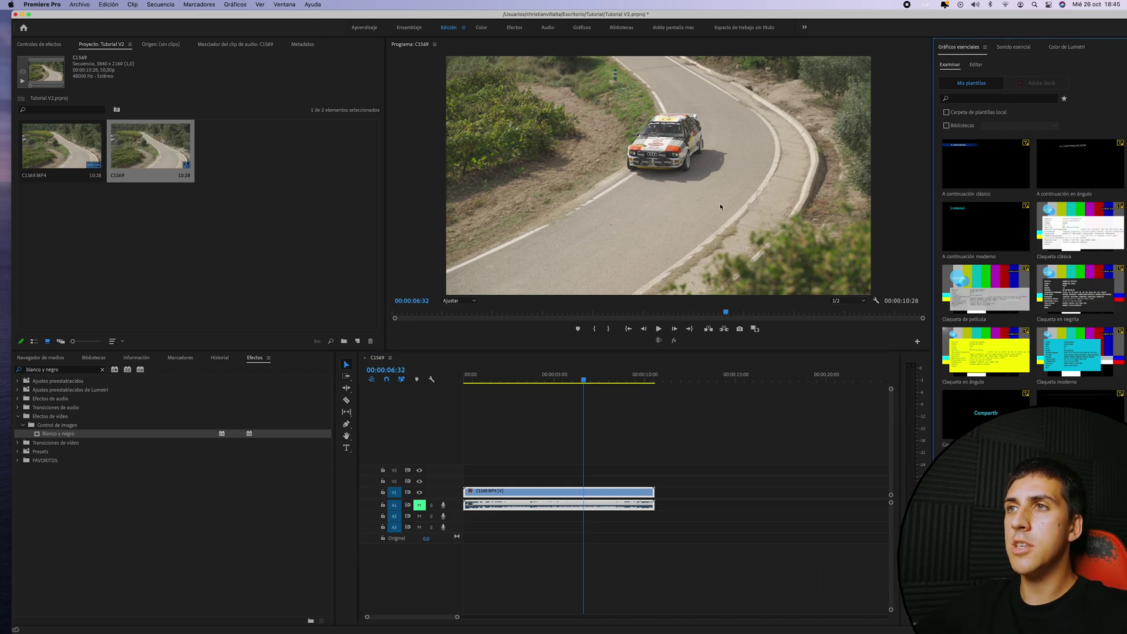
pyautogui.click(1067, 65)
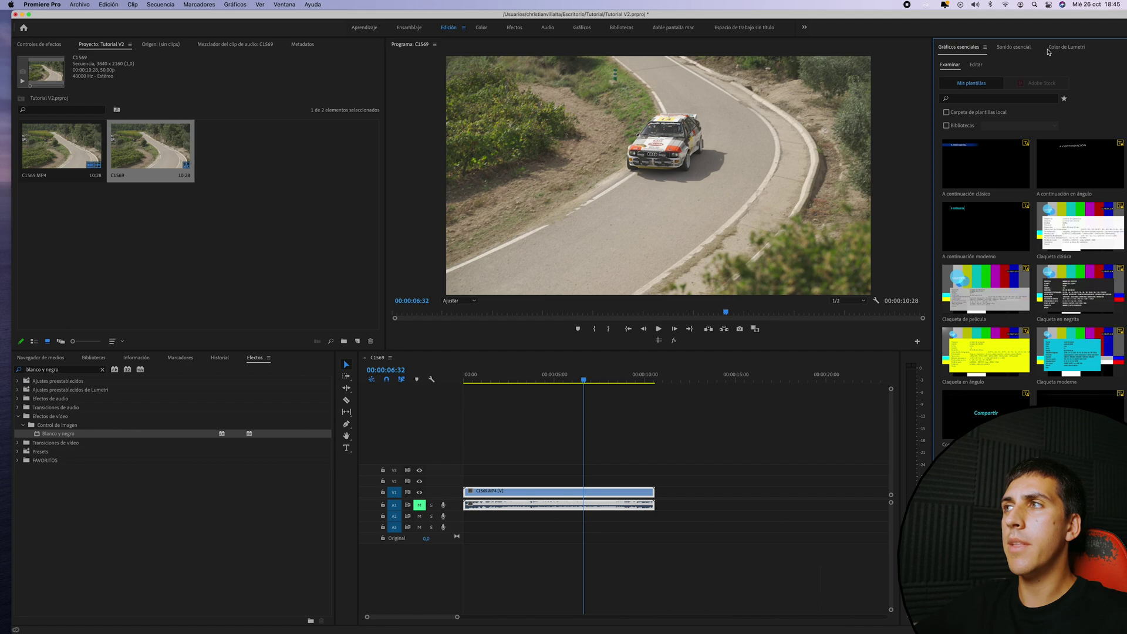
pyautogui.click(1063, 48)
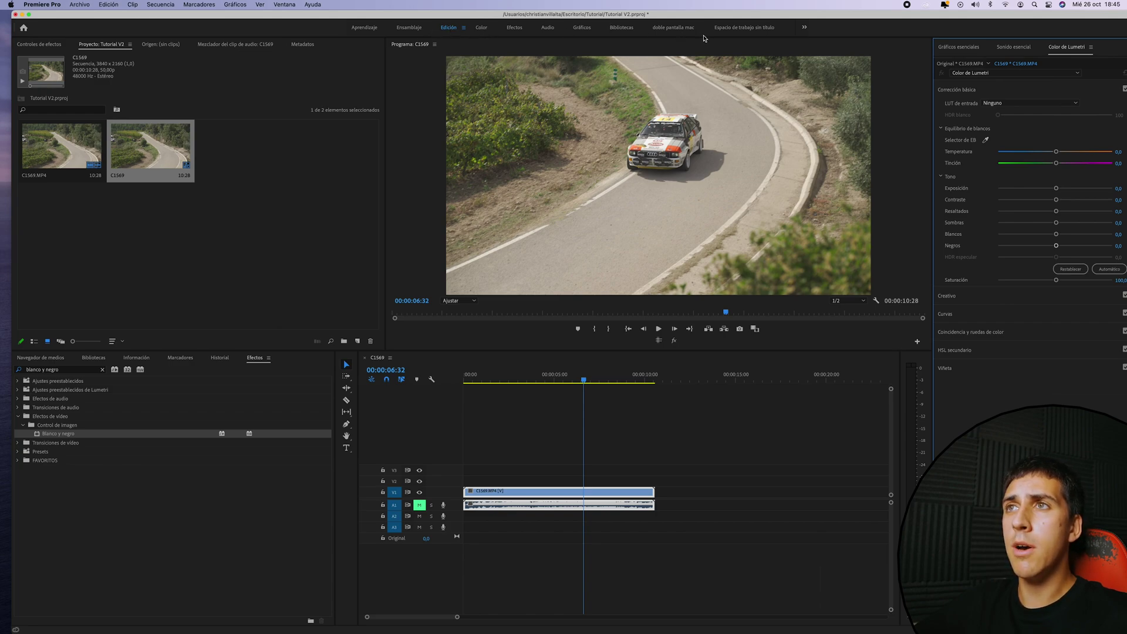
# - Select the V1 rally clip and expand Lumetri's Creativo section
pyautogui.click(284, 5)
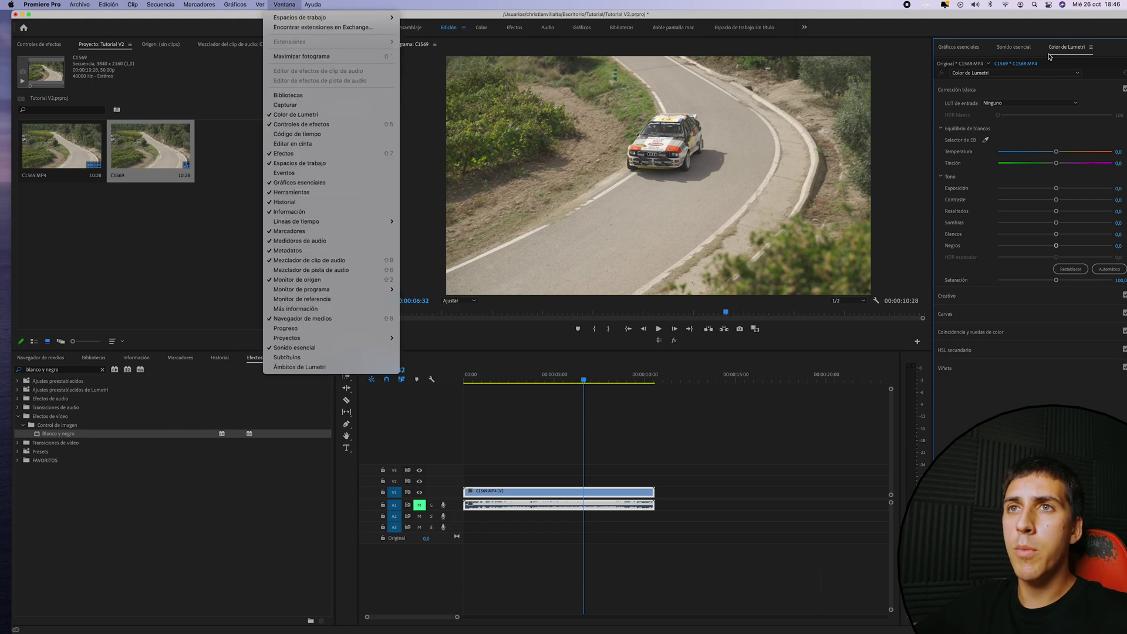
pyautogui.click(1068, 49)
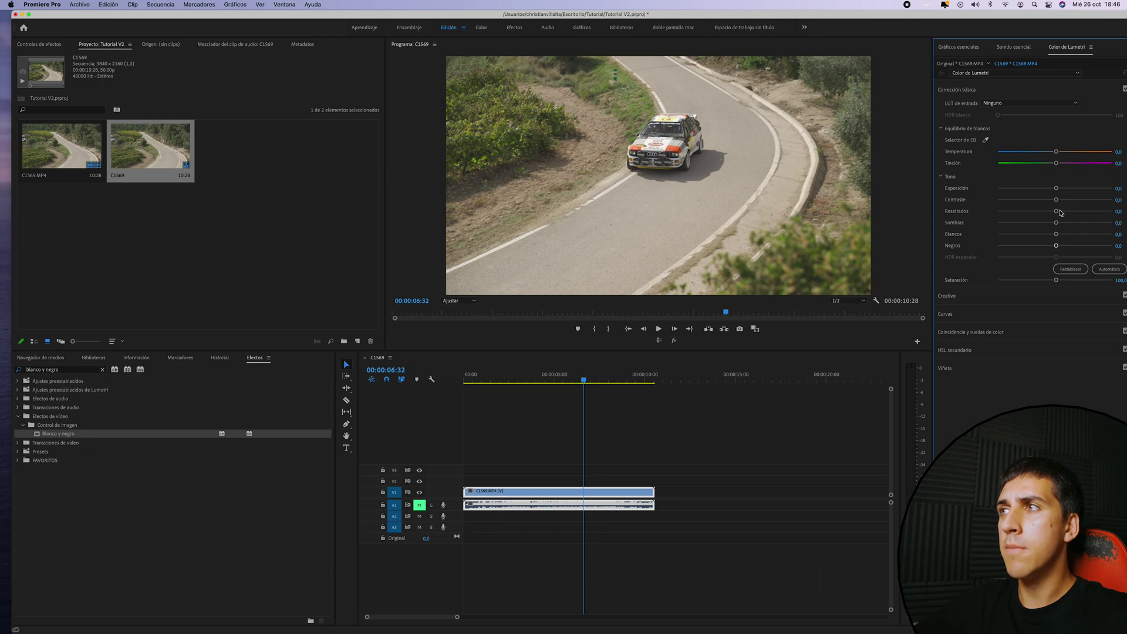
pyautogui.click(620, 492)
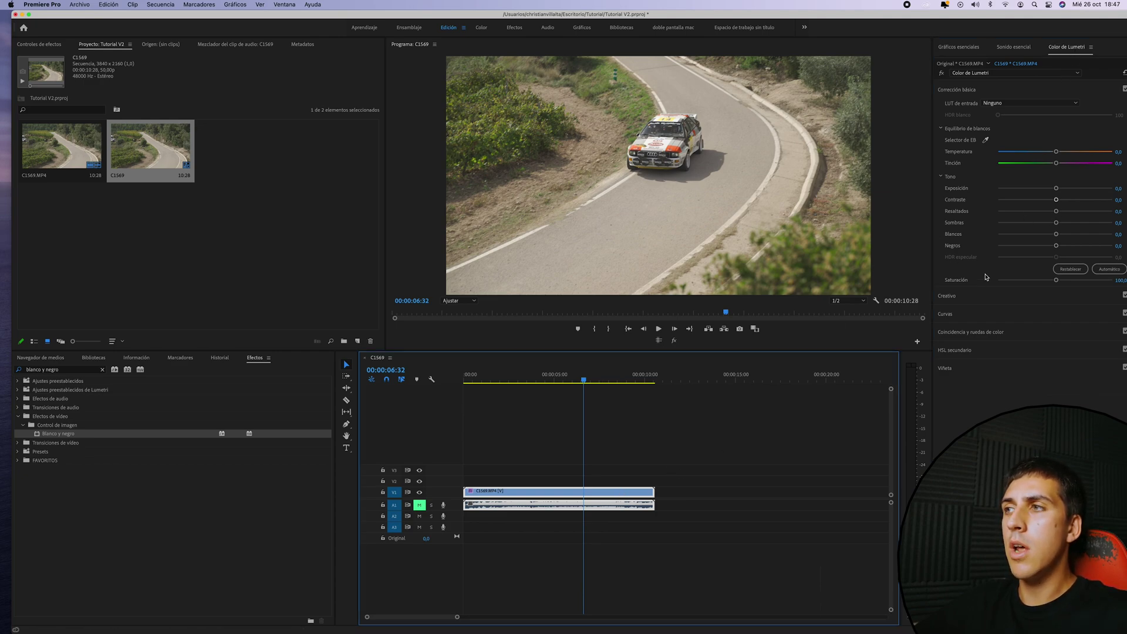
pyautogui.click(965, 301)
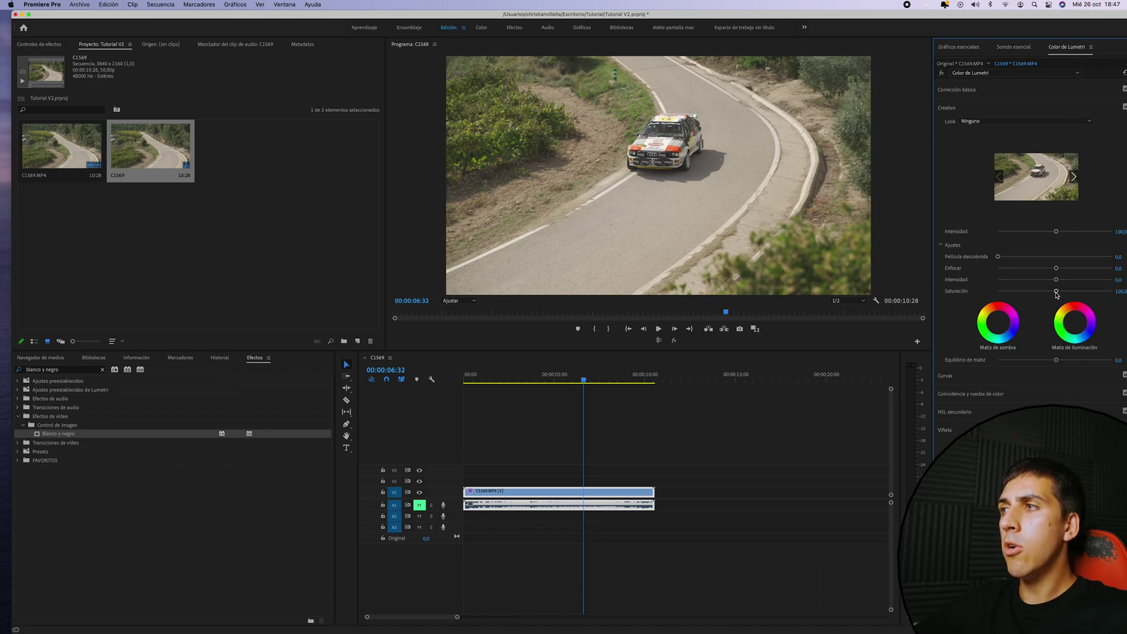
# - Set Creativo saturation to 0, then Basic Correction Contrast 10, Whites -30, Blacks 37.7
pyautogui.moveTo(1057, 293); pyautogui.dragTo(985, 292)
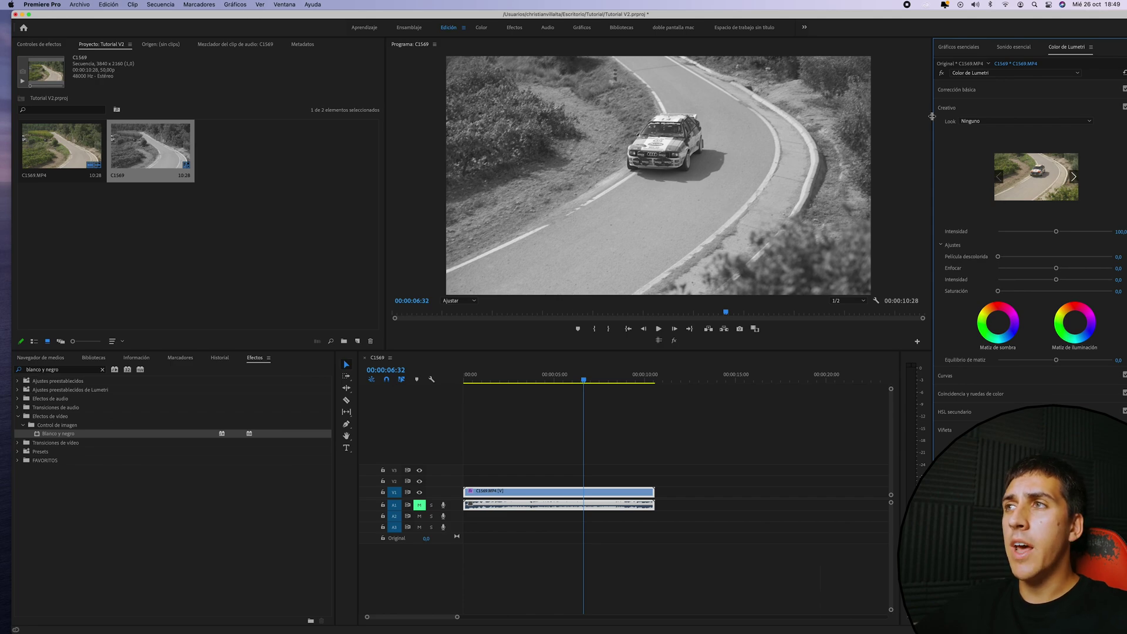
pyautogui.click(971, 90)
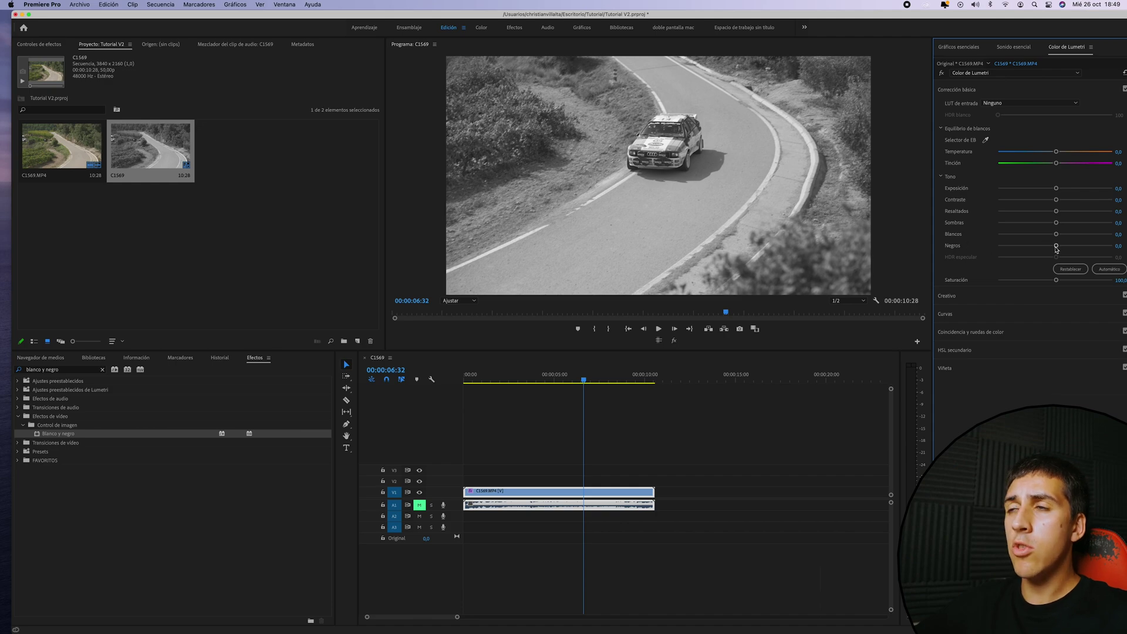
pyautogui.moveTo(1057, 249)
pyautogui.mouseDown()
pyautogui.moveTo(1076, 246)
pyautogui.moveTo(1038, 233)
pyautogui.moveTo(1062, 202)
pyautogui.moveTo(1093, 200)
pyautogui.mouseUp()
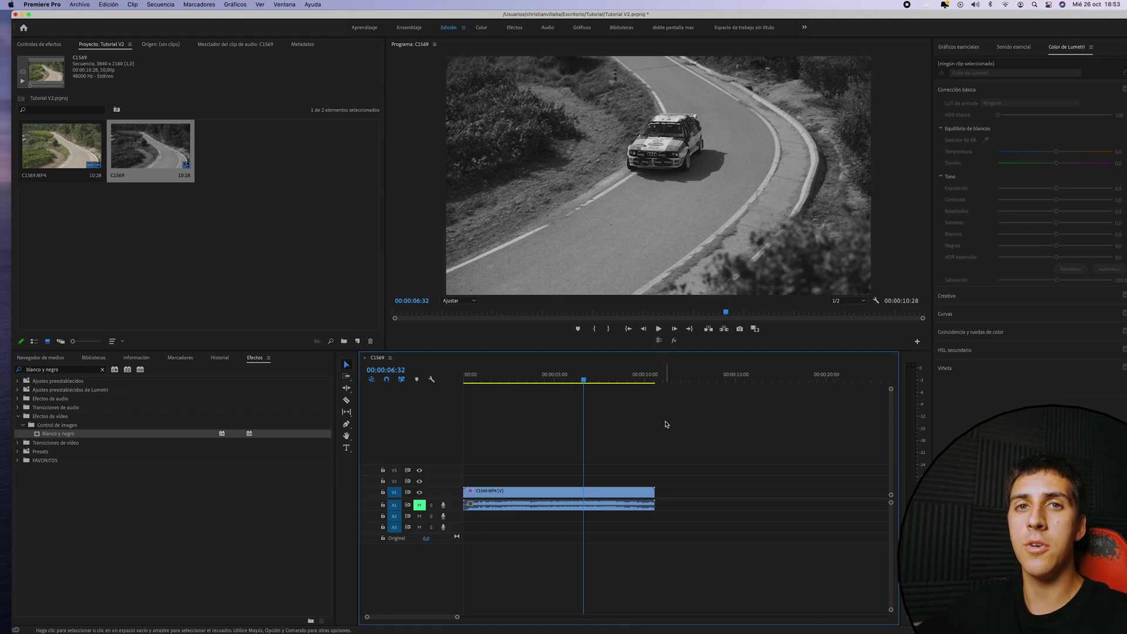
# - Add a fresh C1569.MP4 copy to the timeline, select it, and expand Creativo
pyautogui.moveTo(62, 147); pyautogui.dragTo(461, 500)
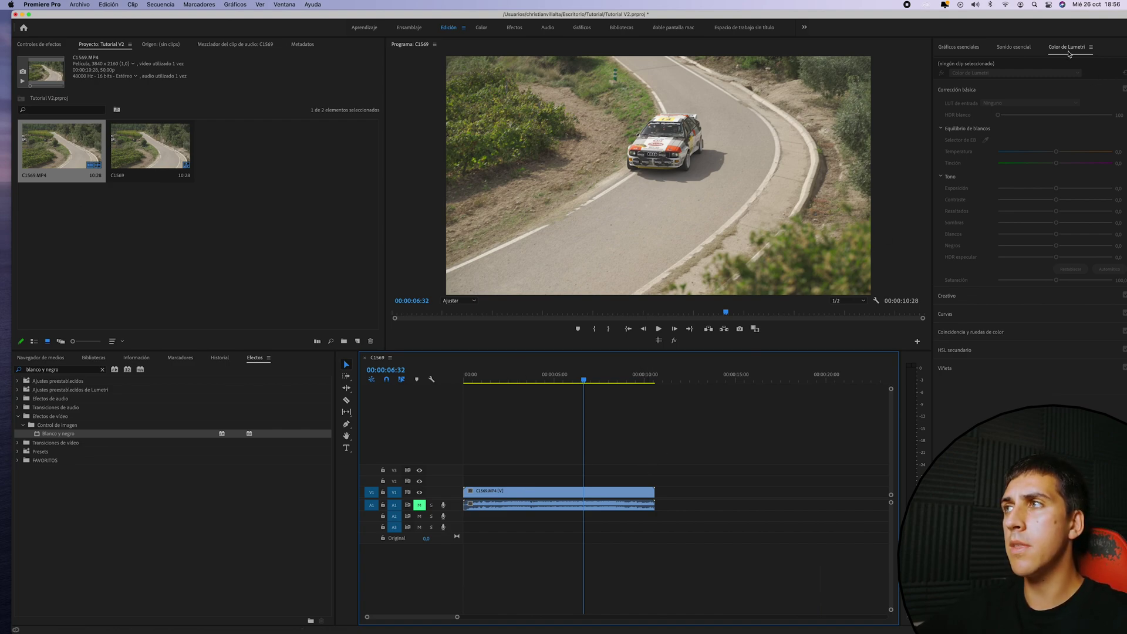
pyautogui.press('d')
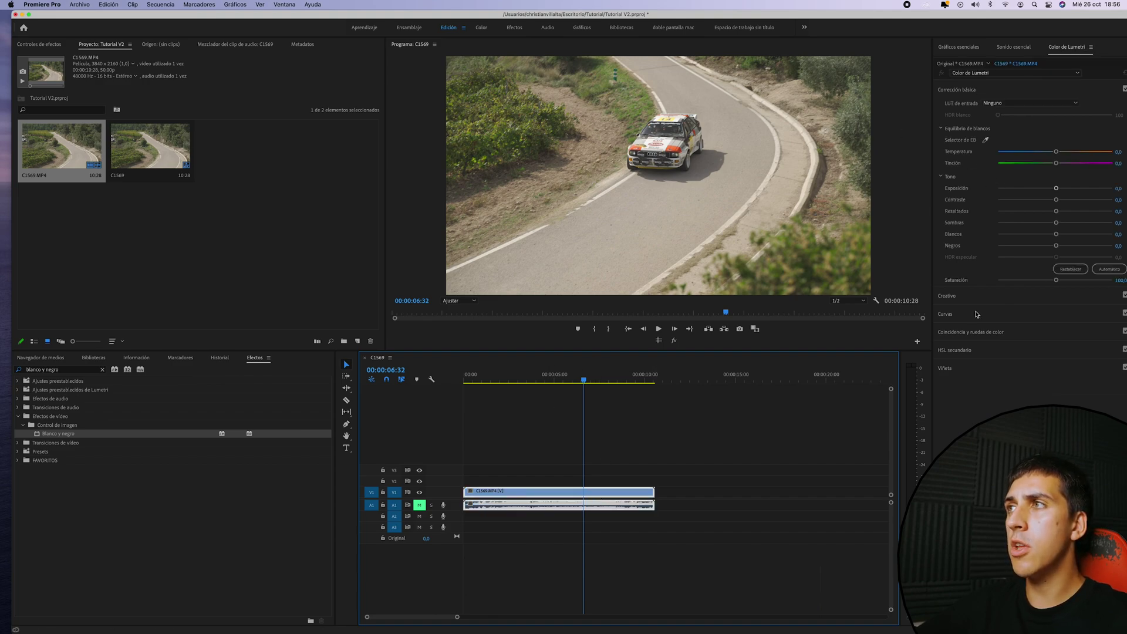
pyautogui.click(957, 297)
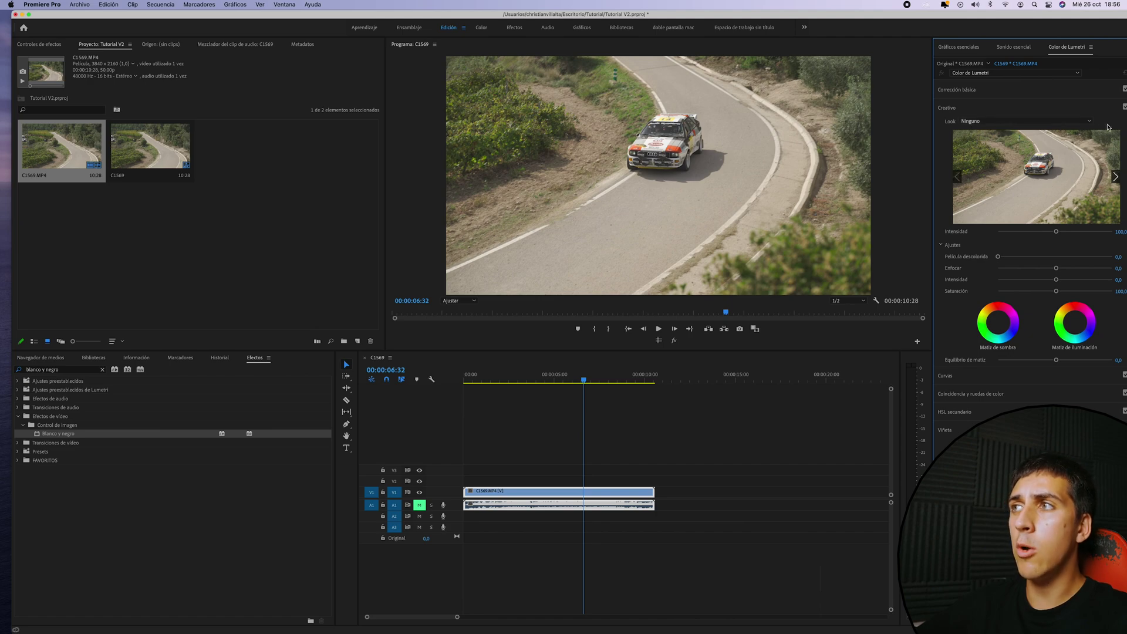
# - Try the Monochrome Fuji ETERNA 250D Kodak 2395, Kodak 5205 Fuji 3510 and Kodak 5218 Kodak 2395 looks
pyautogui.click(1090, 122)
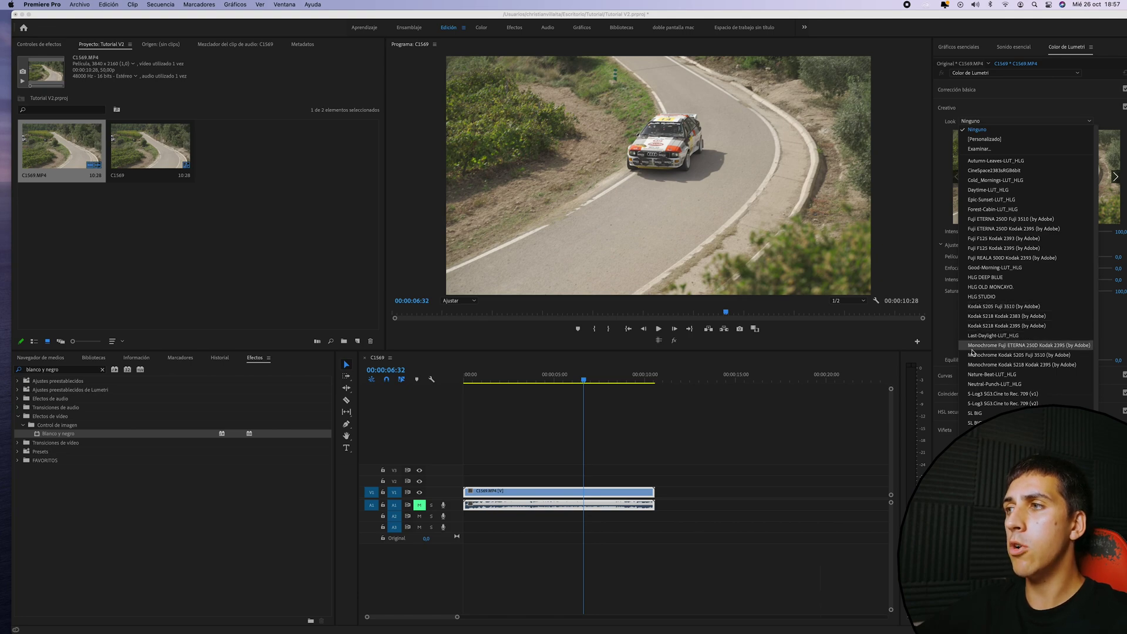
pyautogui.click(991, 346)
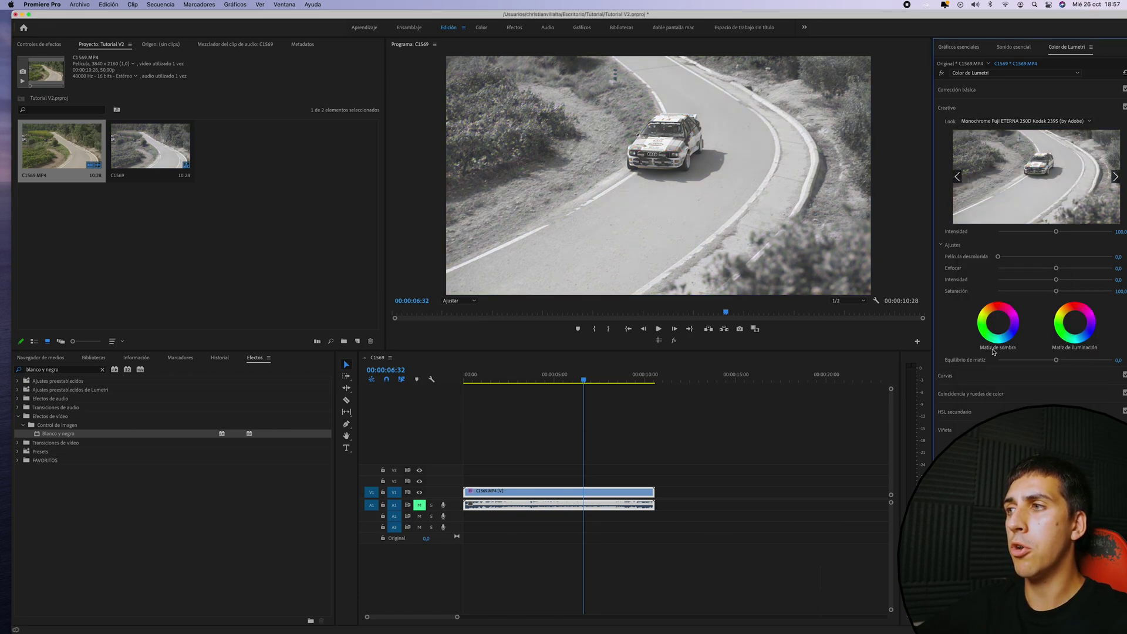
pyautogui.click(1016, 122)
pyautogui.click(994, 146)
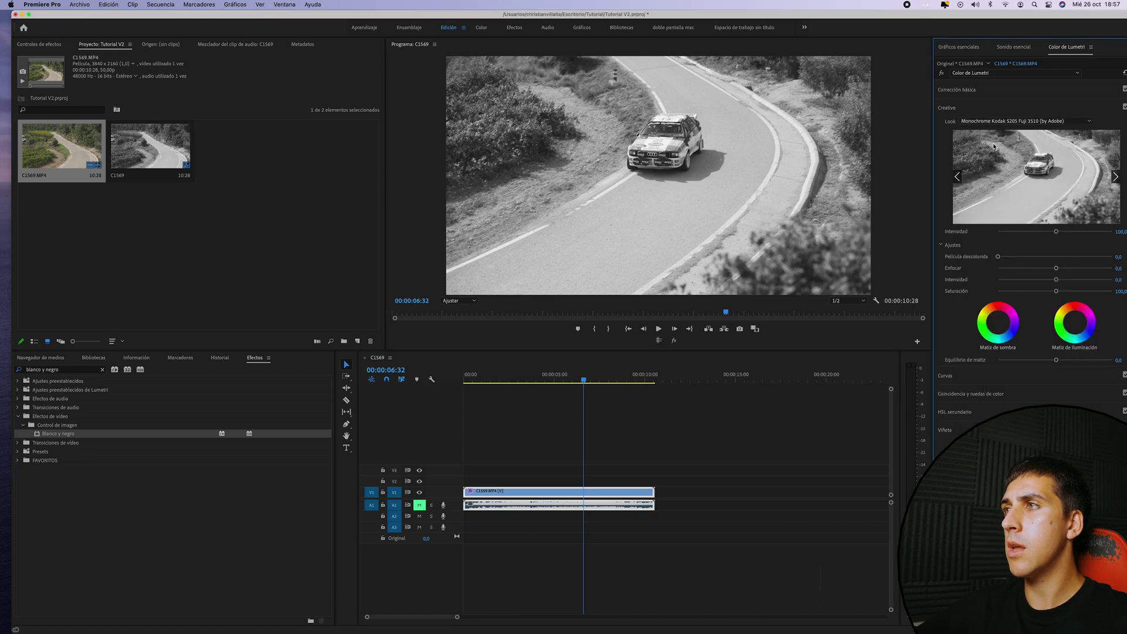
pyautogui.click(988, 122)
pyautogui.click(989, 139)
# - Scroll further down the Look list and try another monochrome look
pyautogui.click(991, 121)
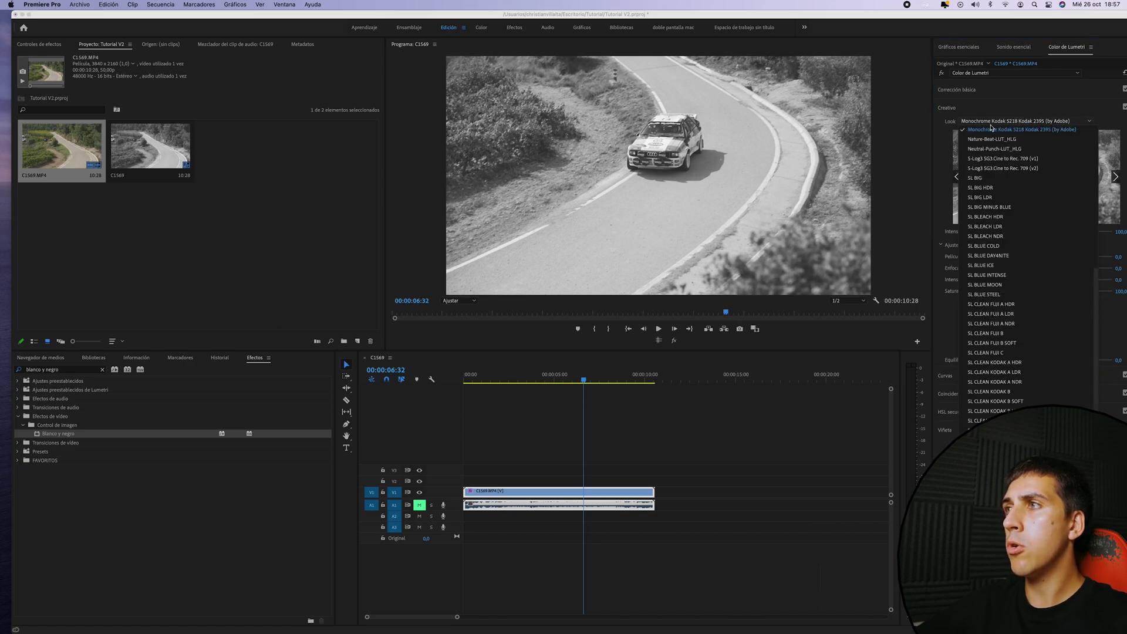
pyautogui.scroll(-5, 996, 286)
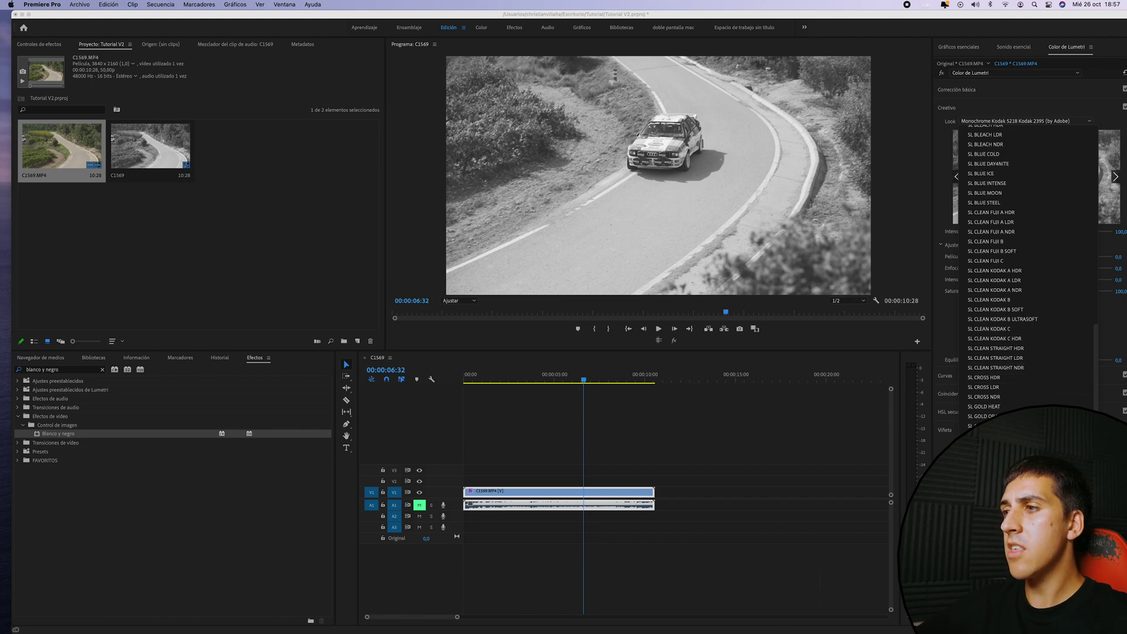
pyautogui.click(992, 413)
pyautogui.click(991, 121)
# - Apply SL NOIR HDR, switch to the SL NOIR LDR look, and expand Corrección básica
pyautogui.click(974, 135)
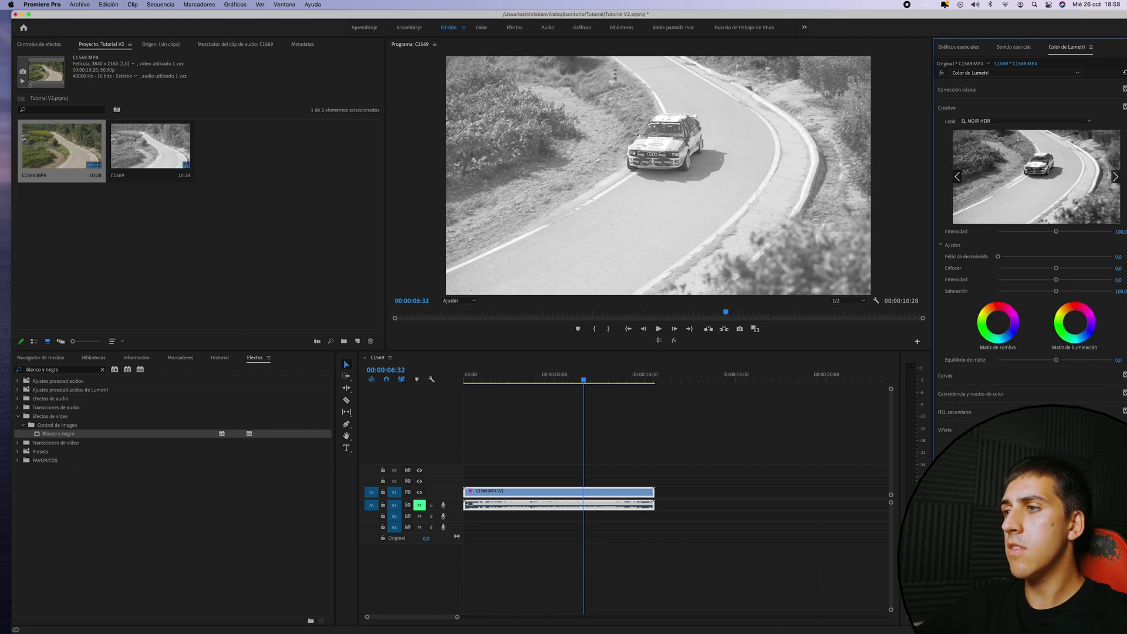
pyautogui.click(991, 122)
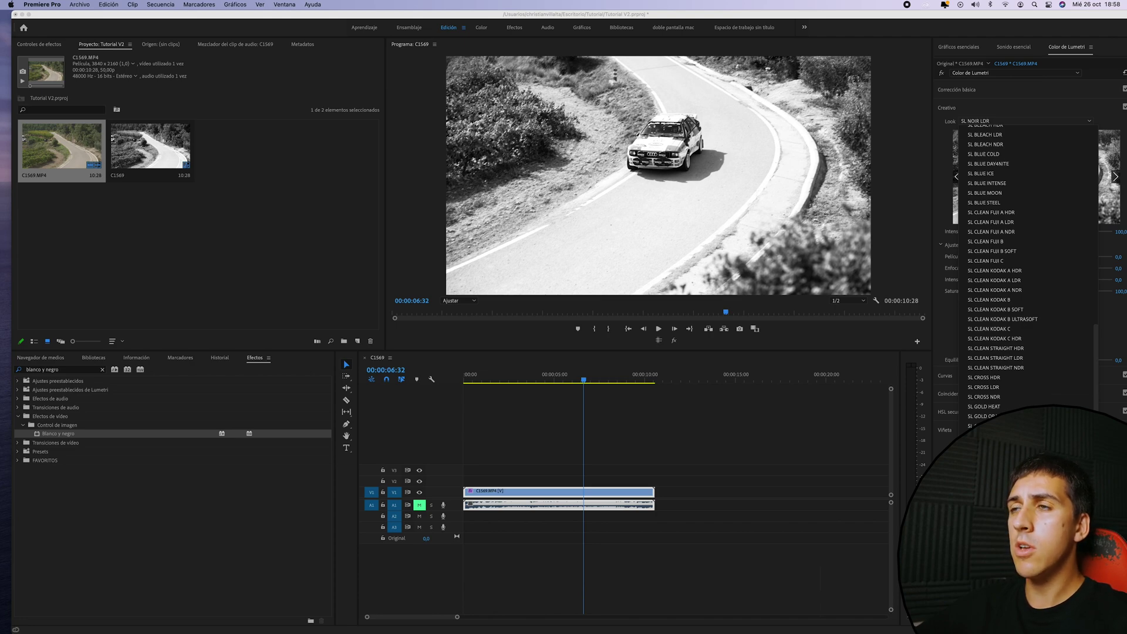
pyautogui.click(956, 90)
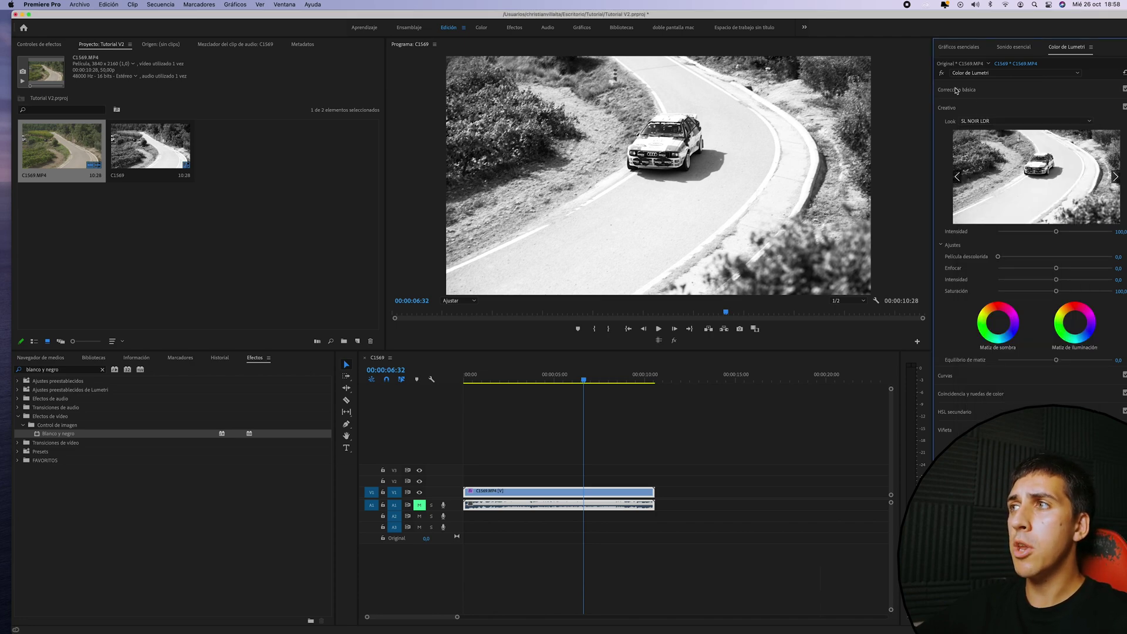
pyautogui.click(976, 91)
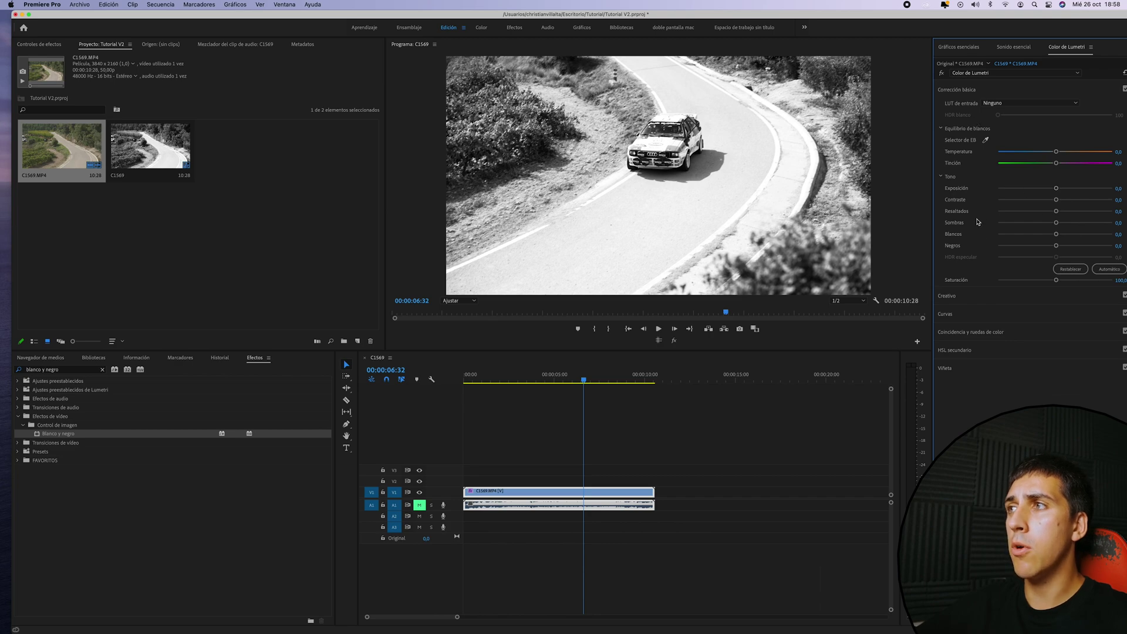